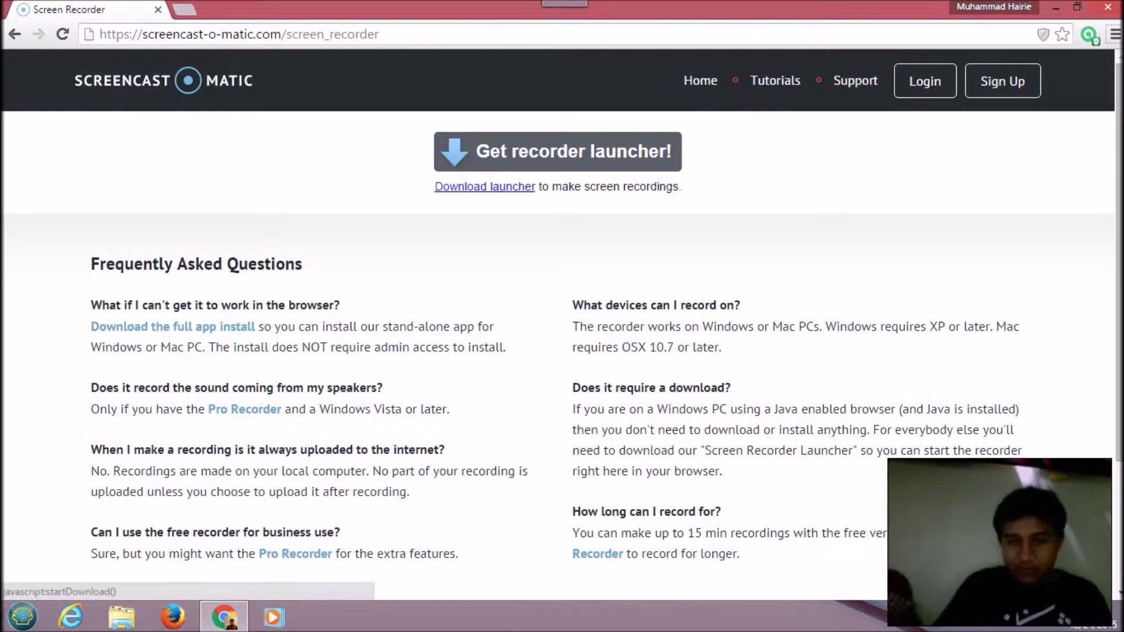
Start downloading the full Screencast-O-Matic 2.0 installer and check the browser downloads list
left_click(485, 187)
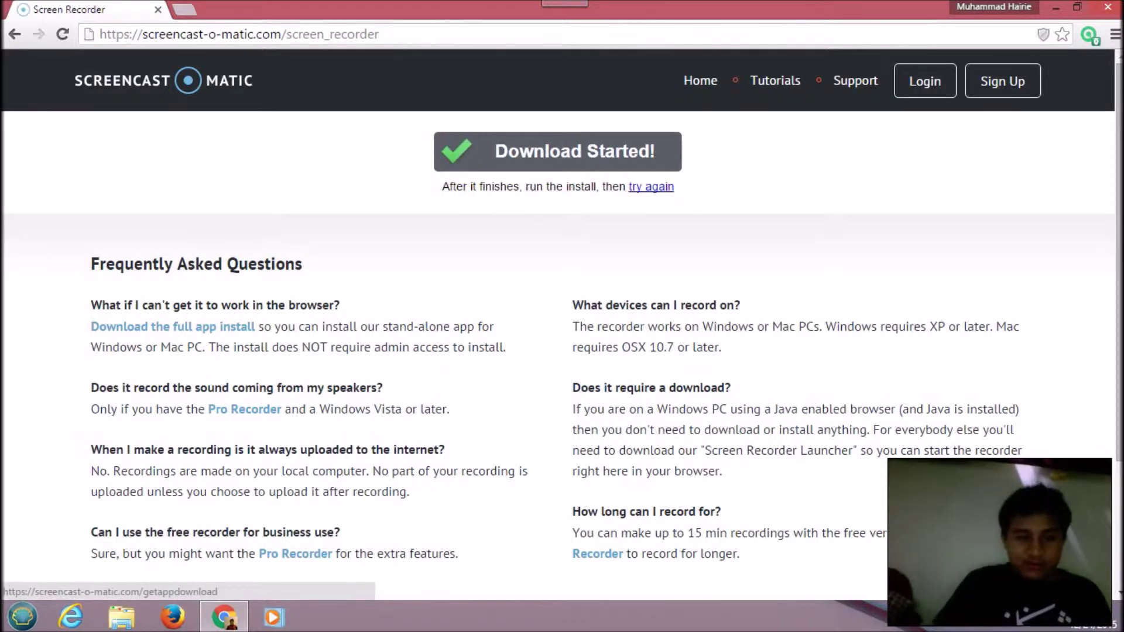
left_click(172, 326)
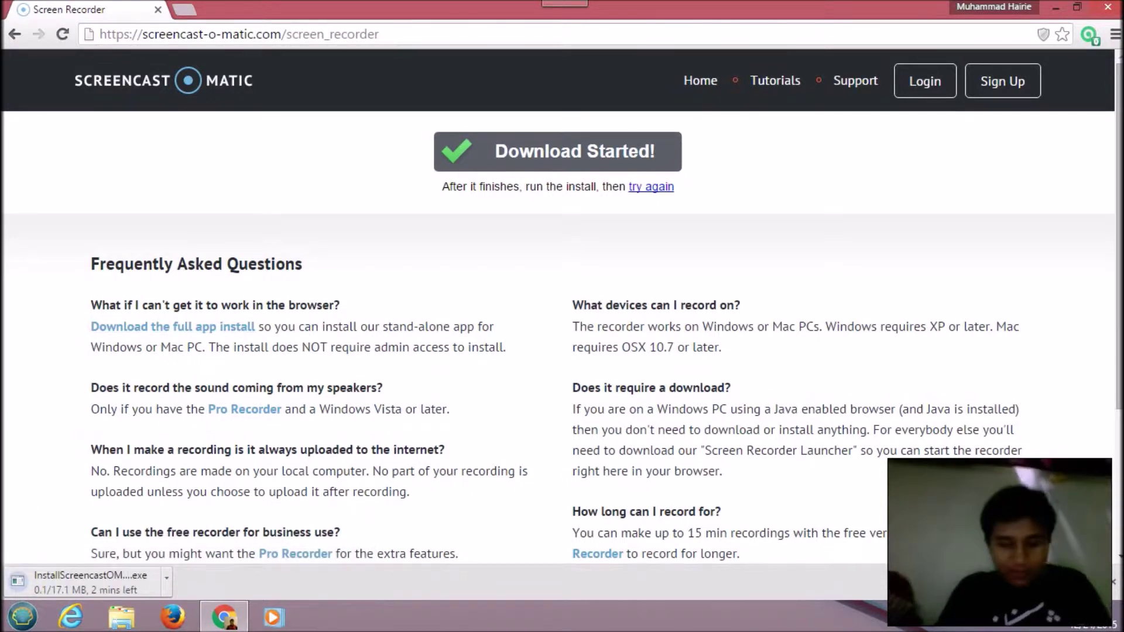
key("ctrl+j")
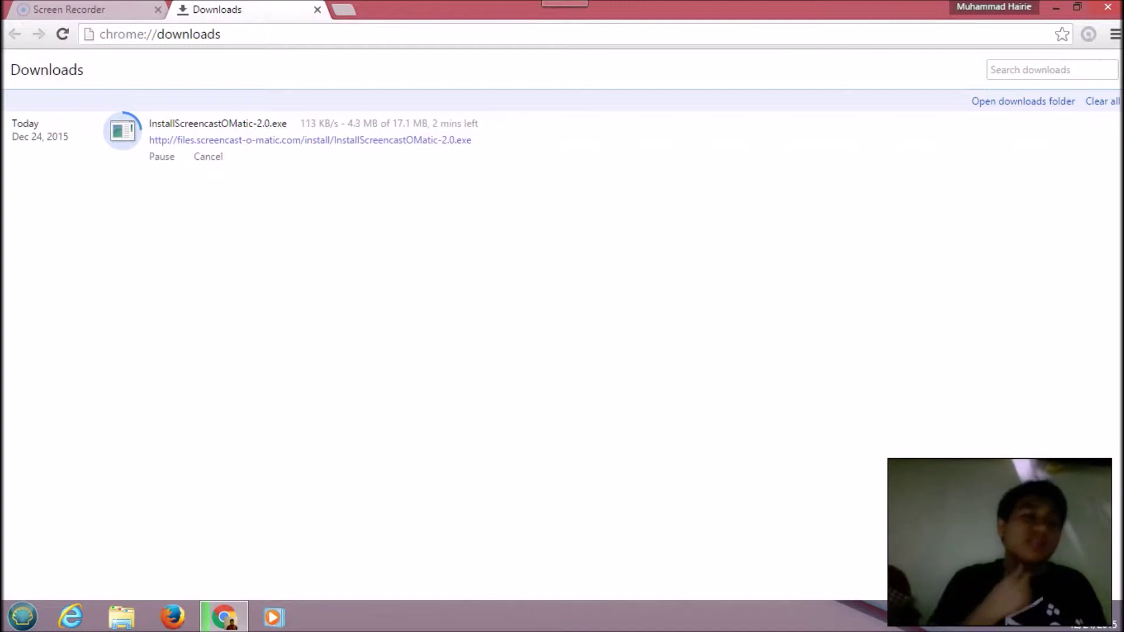
Return to the recorder page and go to the Pro Recorder upgrade page
key("ctrl+shift+Tab")
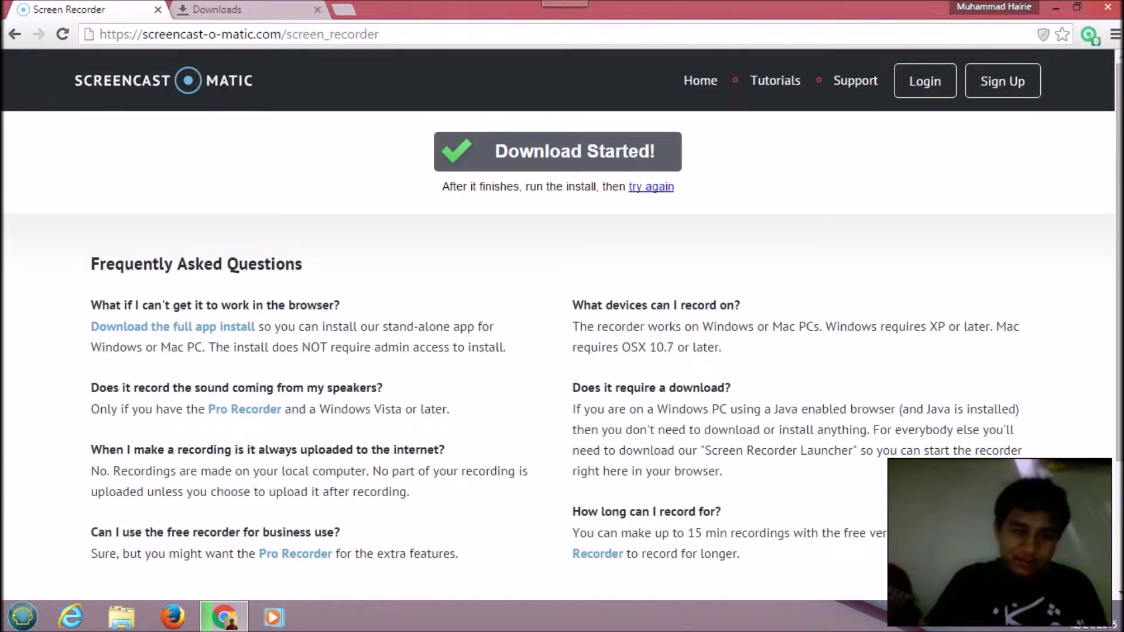
left_click(1005, 533)
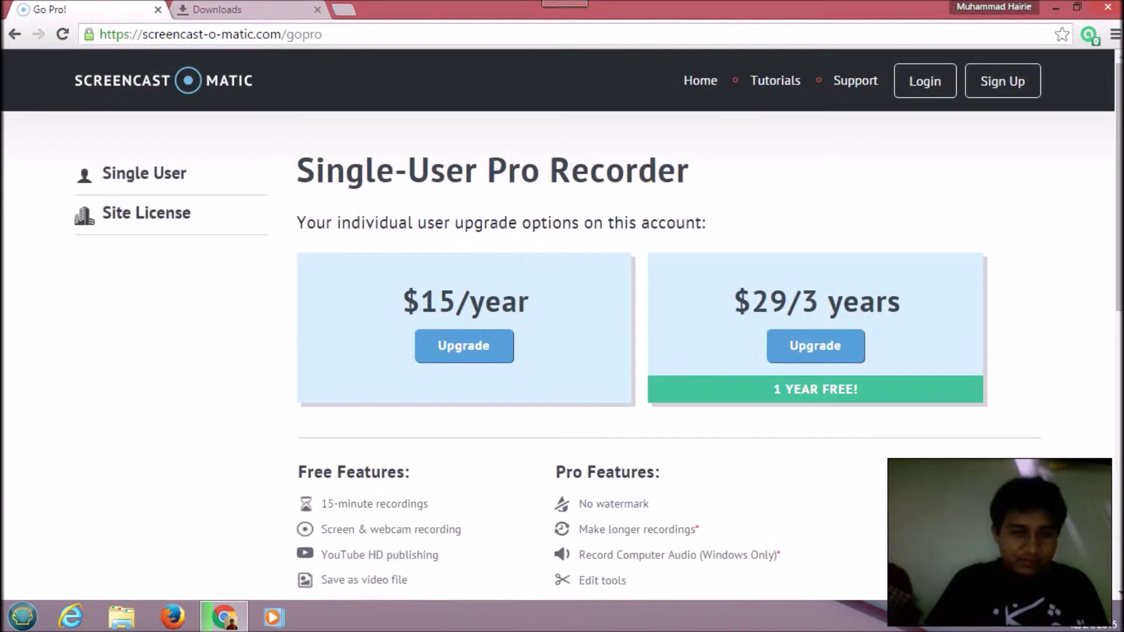
scroll(563, 325, "down", 1)
scroll(562, 325, "down", 2)
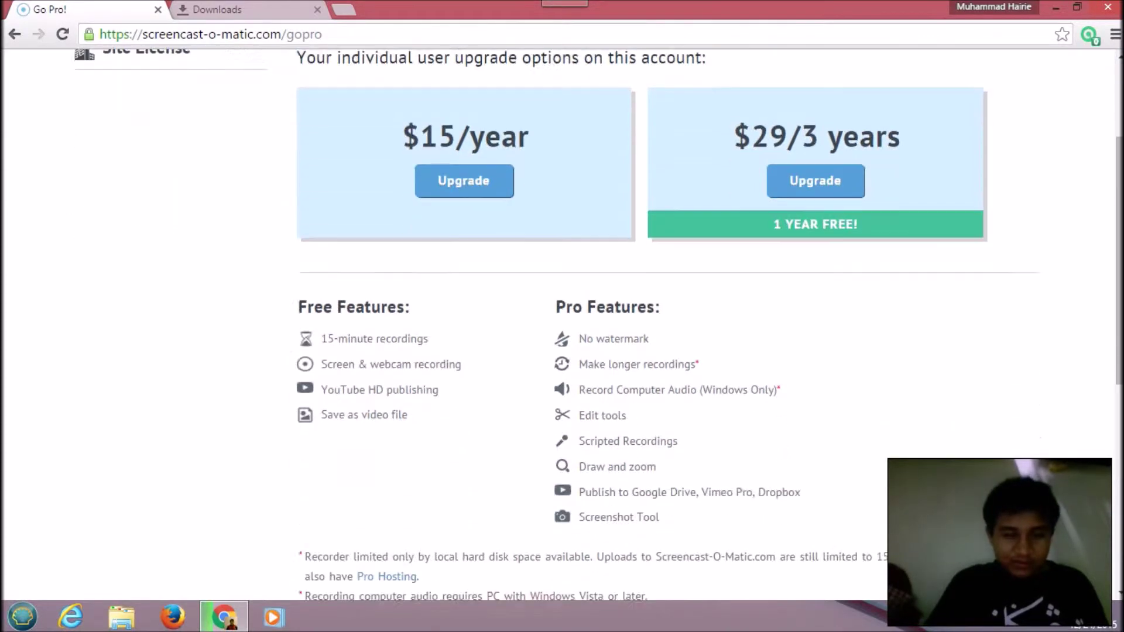
scroll(563, 325, "down", 1)
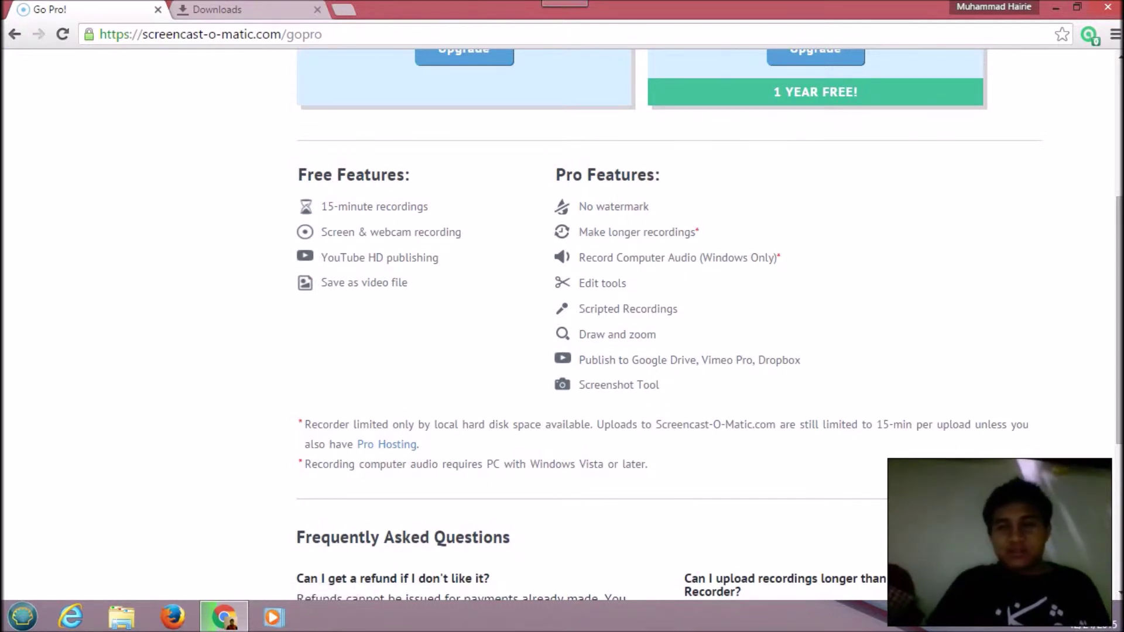
scroll(709, 326, "down", 1)
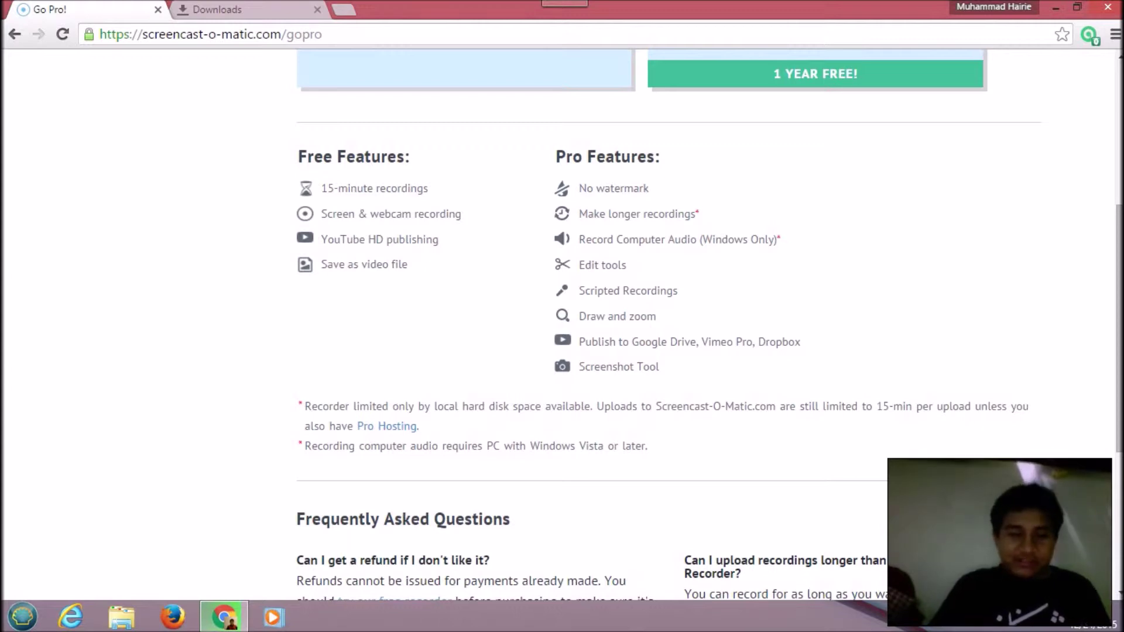
scroll(562, 334, "down", 1)
scroll(562, 333, "down", 2)
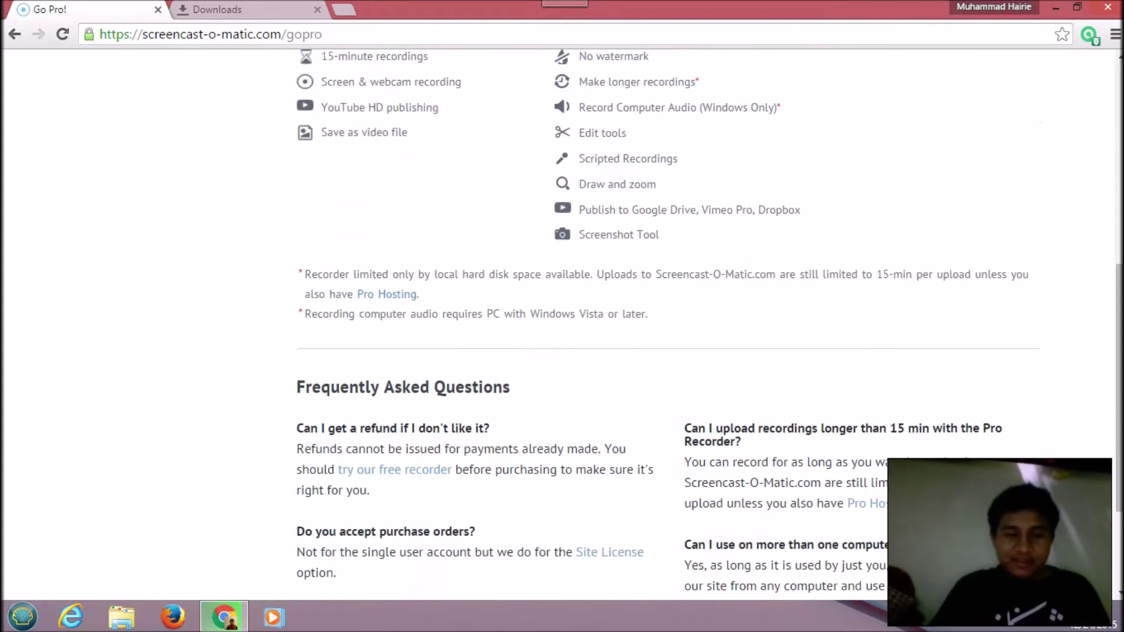
scroll(562, 334, "up", 1)
scroll(562, 334, "up", 3)
scroll(561, 334, "up", 1)
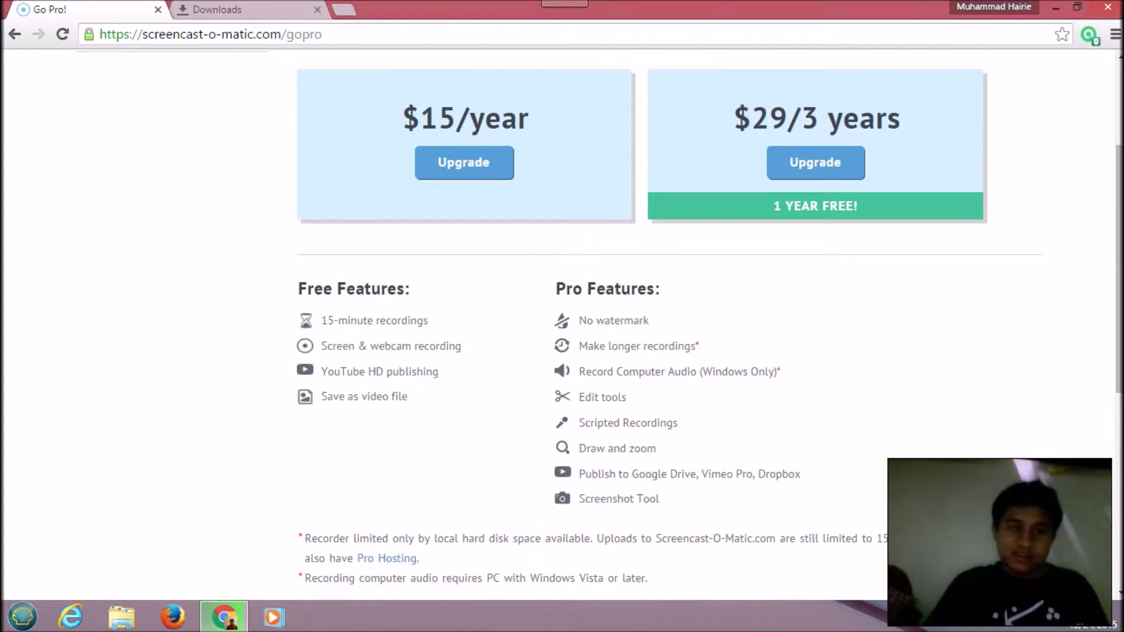
Switch back to the Chrome Downloads list after reviewing the Pro pricing page
key("ctrl+Tab")
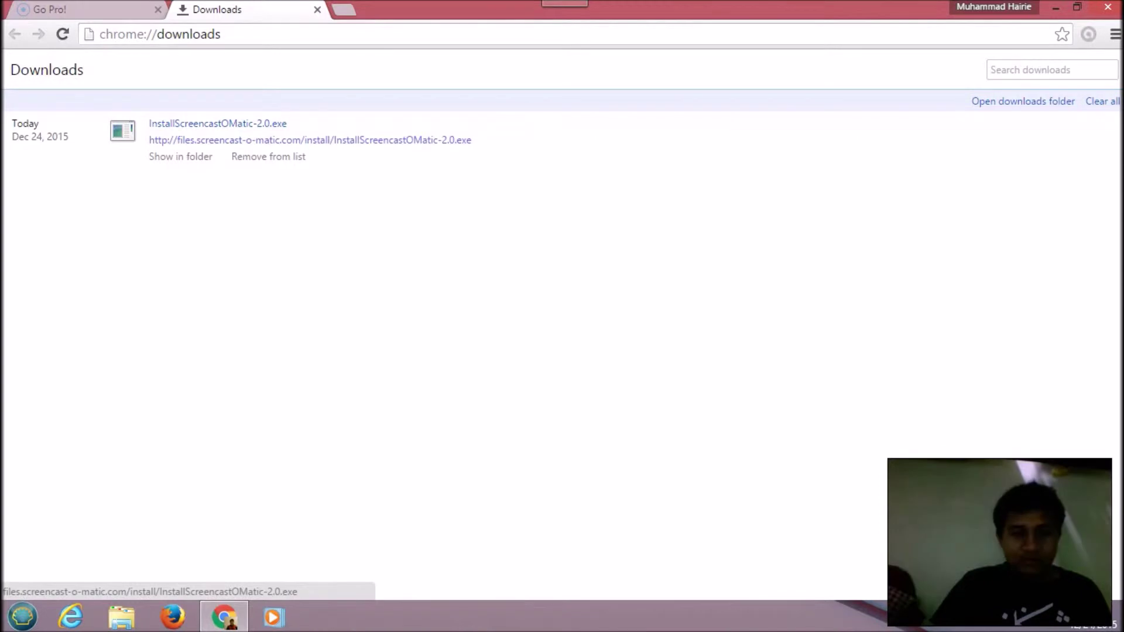
Run InstallScreencastOMatic-2.0.exe from Downloads and move past the setup welcome page
left_click(218, 123)
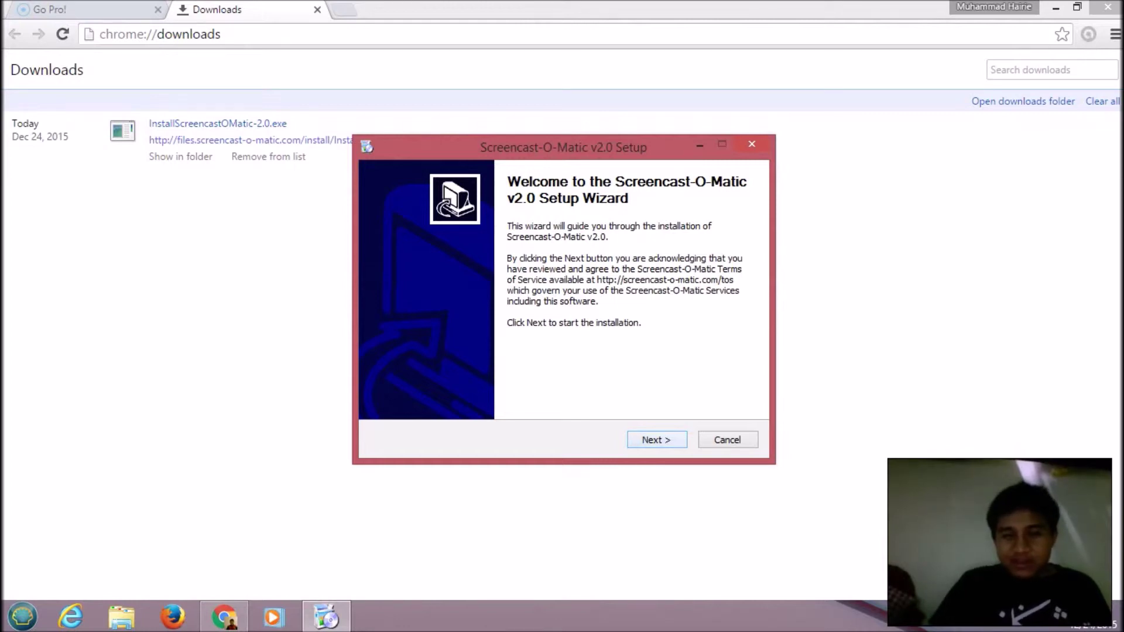
key("Return")
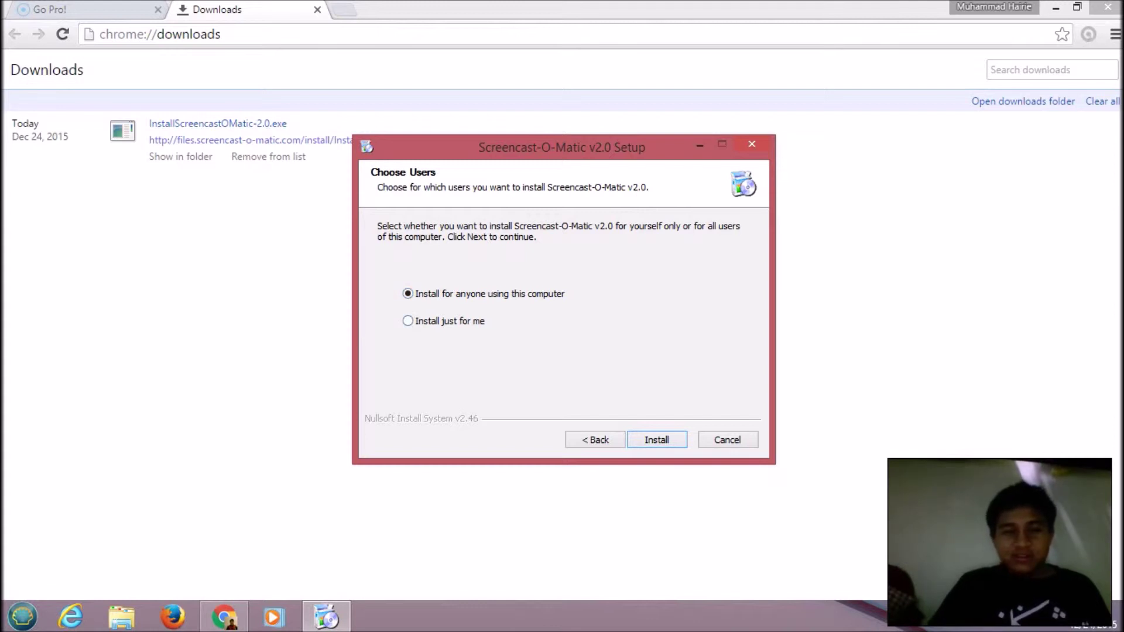
Install Screencast-O-Matic for everyone using this computer
key("Down")
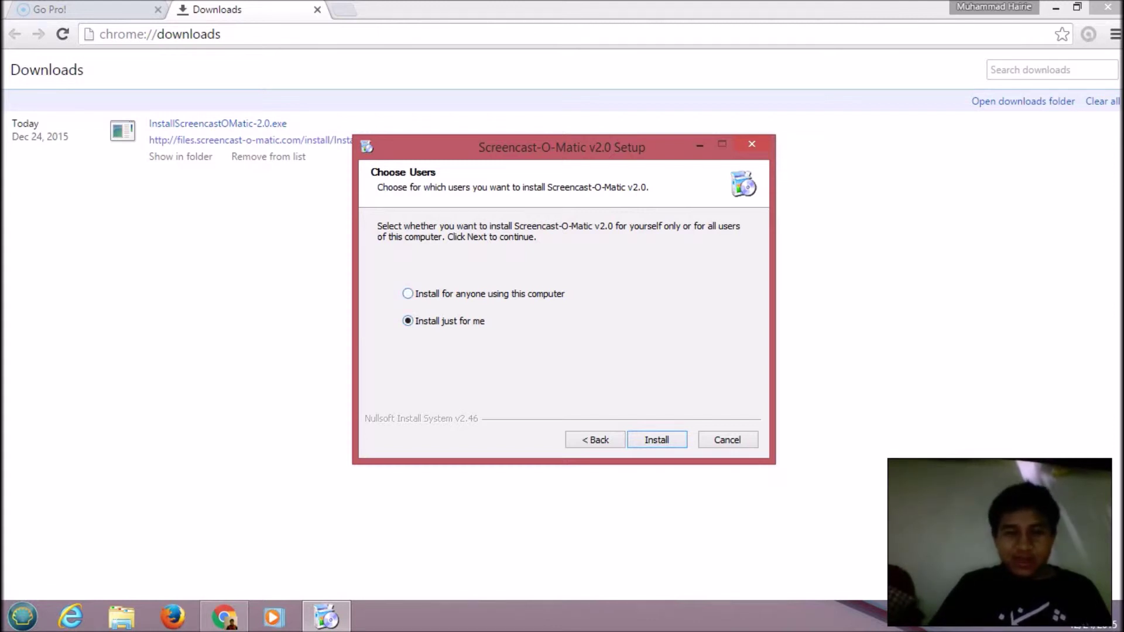
key("Up")
key("Up")
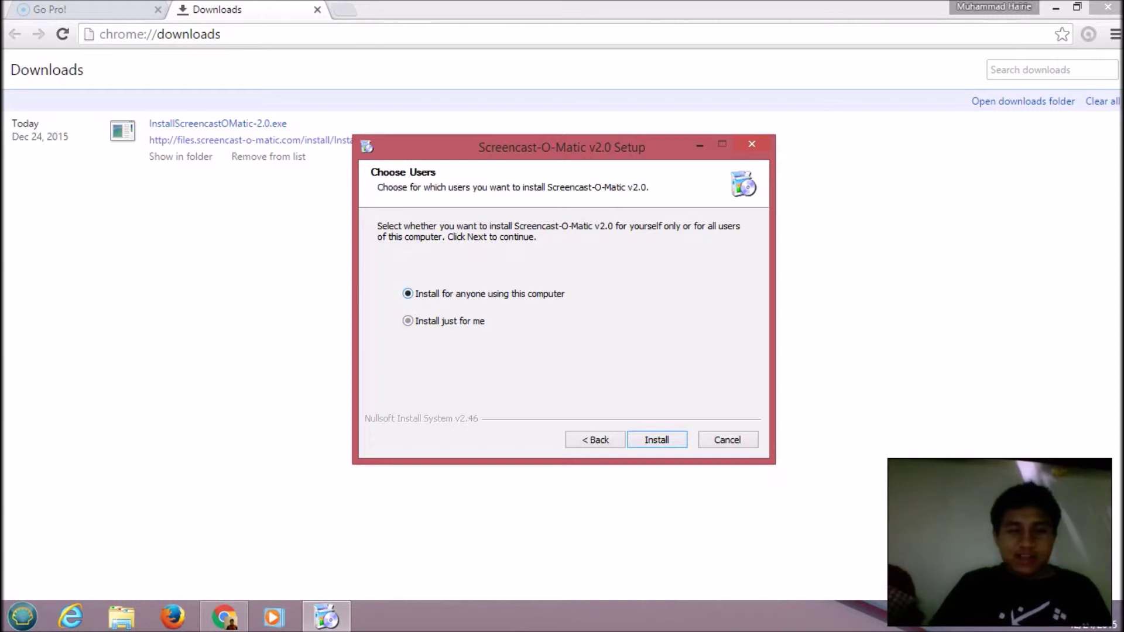
key("Return")
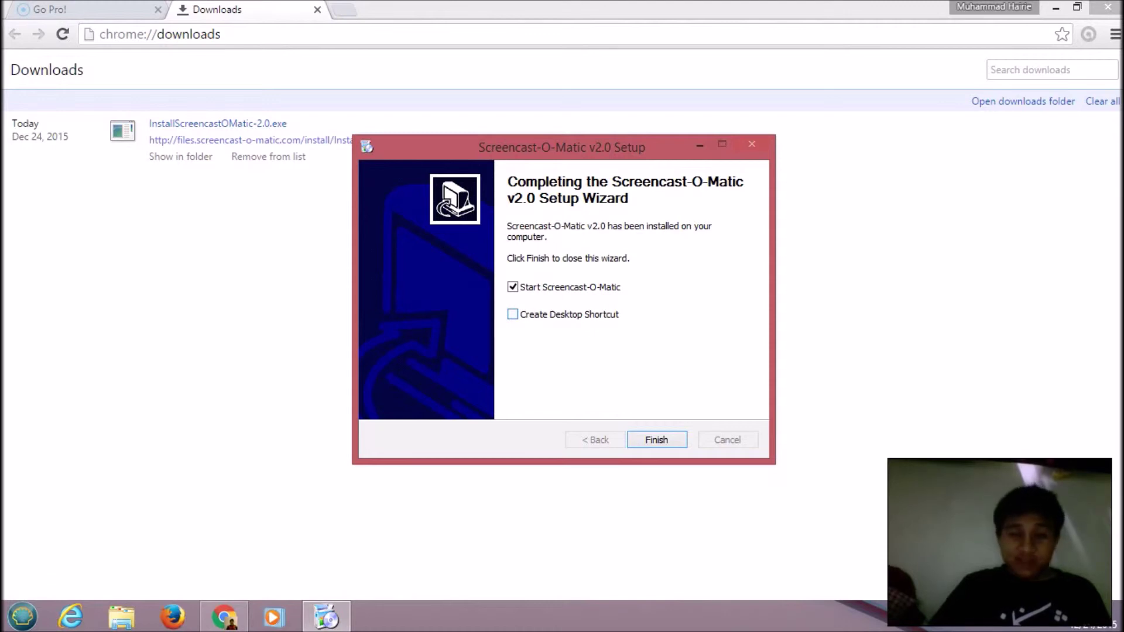
Finish the install with Start Screencast-O-Matic checked and choose the Pro Recorder sign-in
left_click(1108, 8)
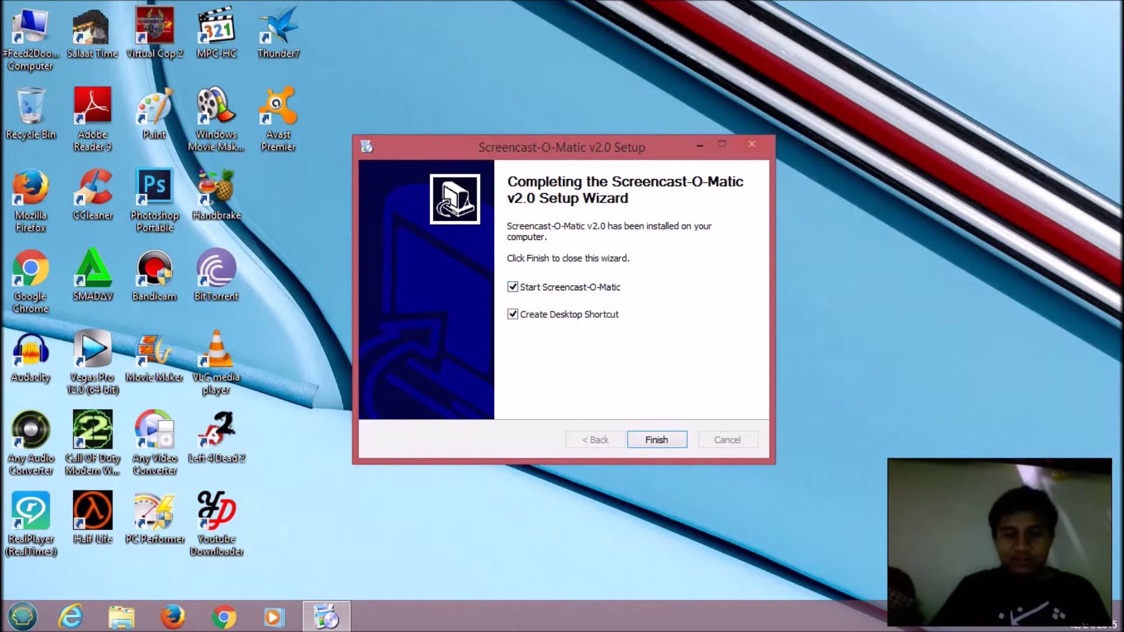
left_click(658, 438)
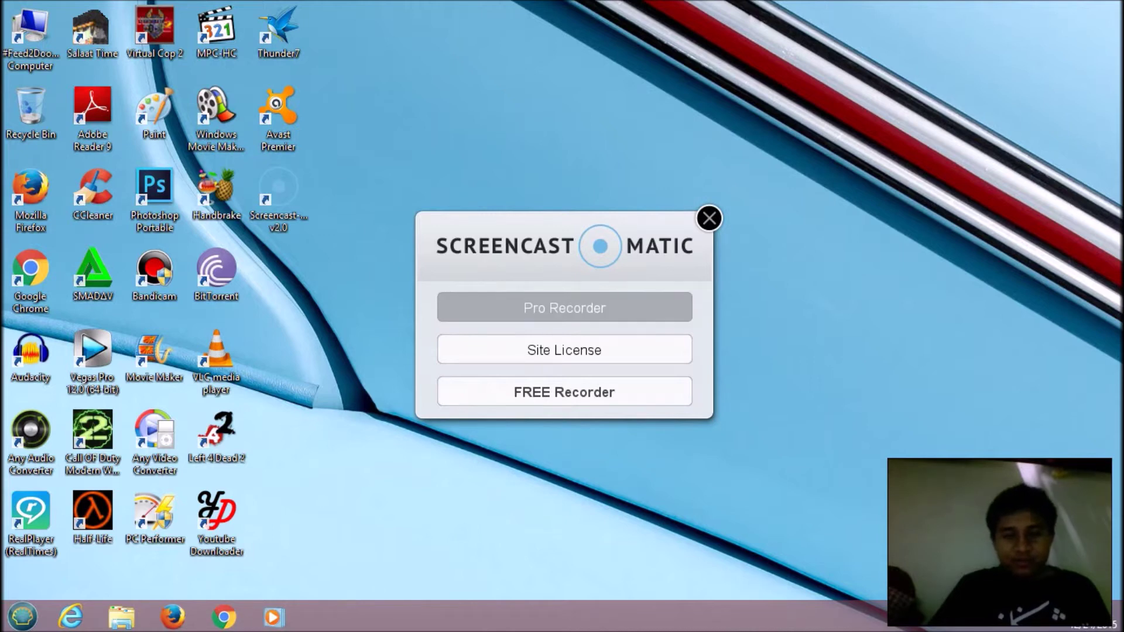
left_click(564, 308)
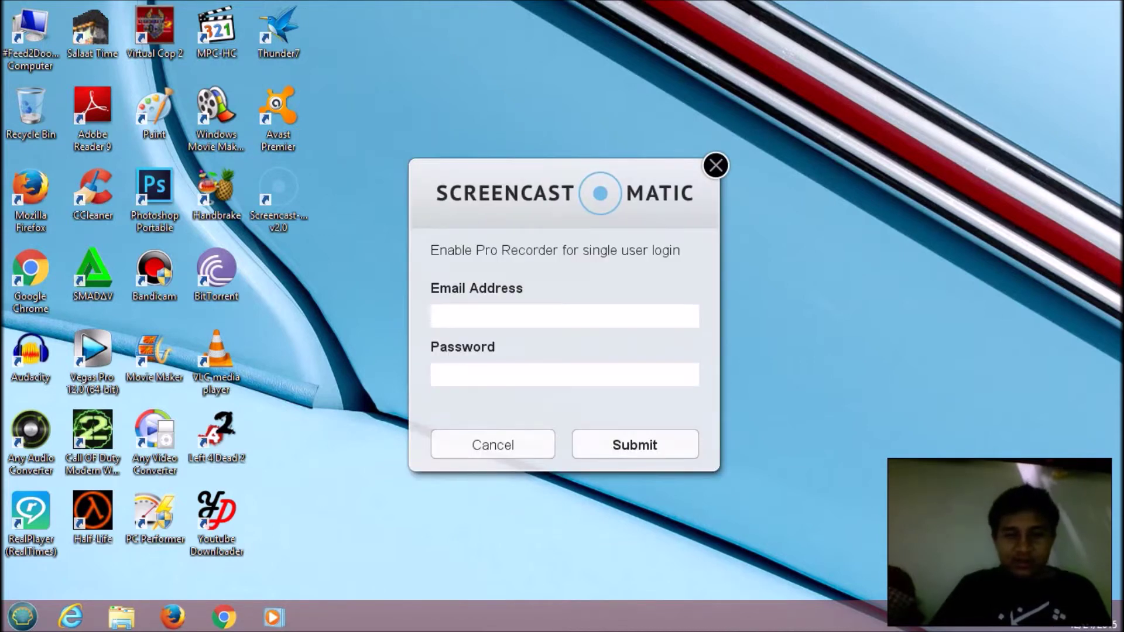
Cancel the Pro sign-in and Site License forms, then start the FREE Recorder
left_click(493, 445)
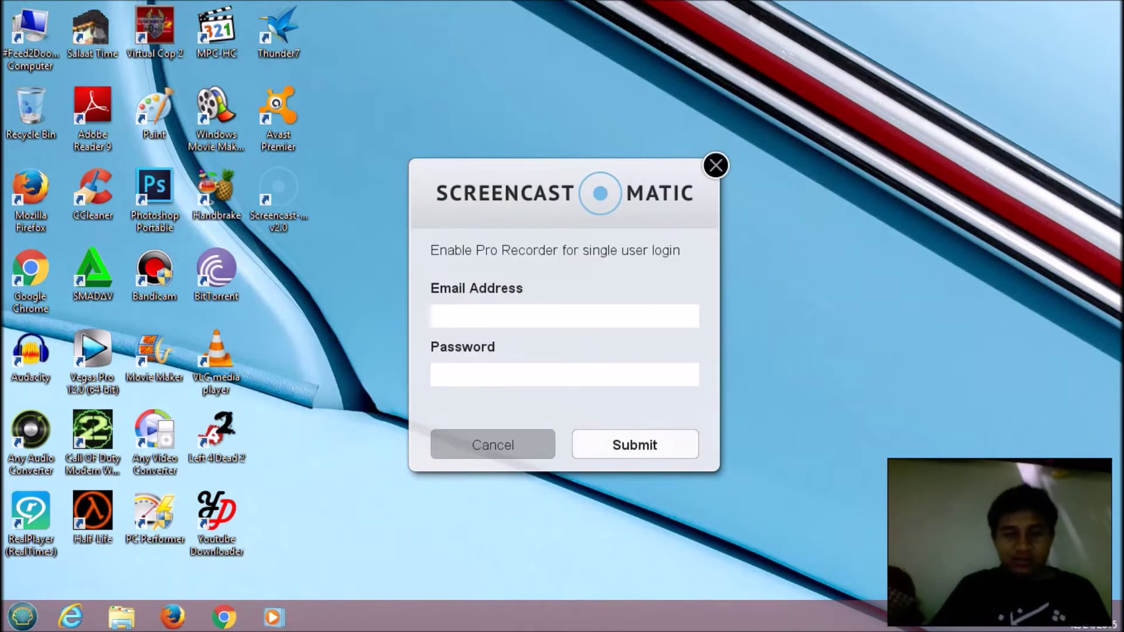
left_click(564, 349)
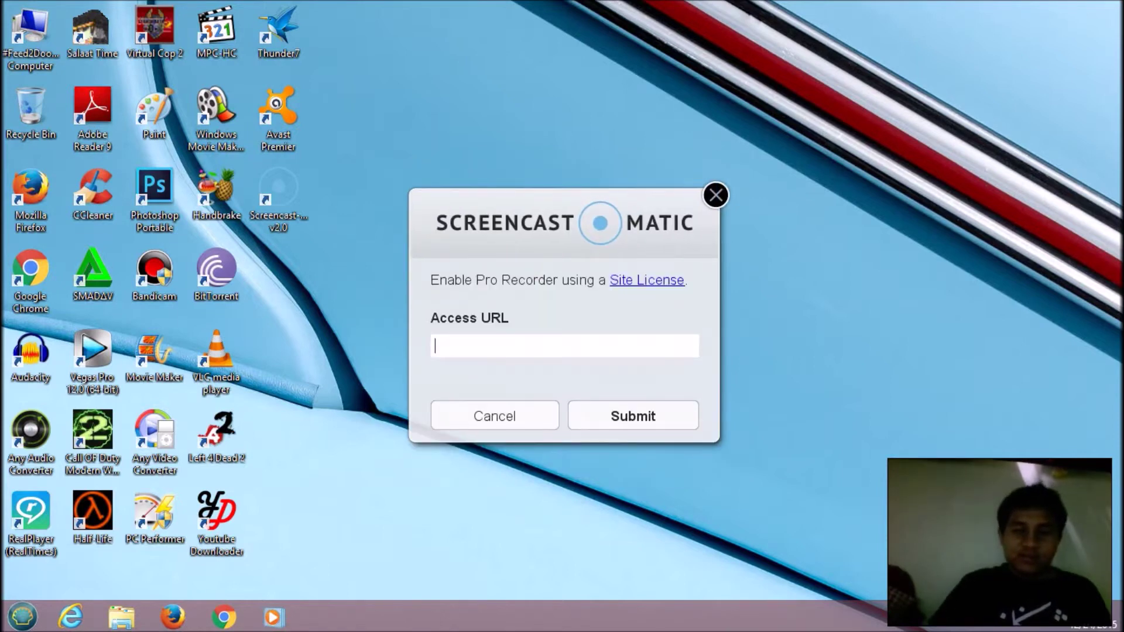
left_click(495, 416)
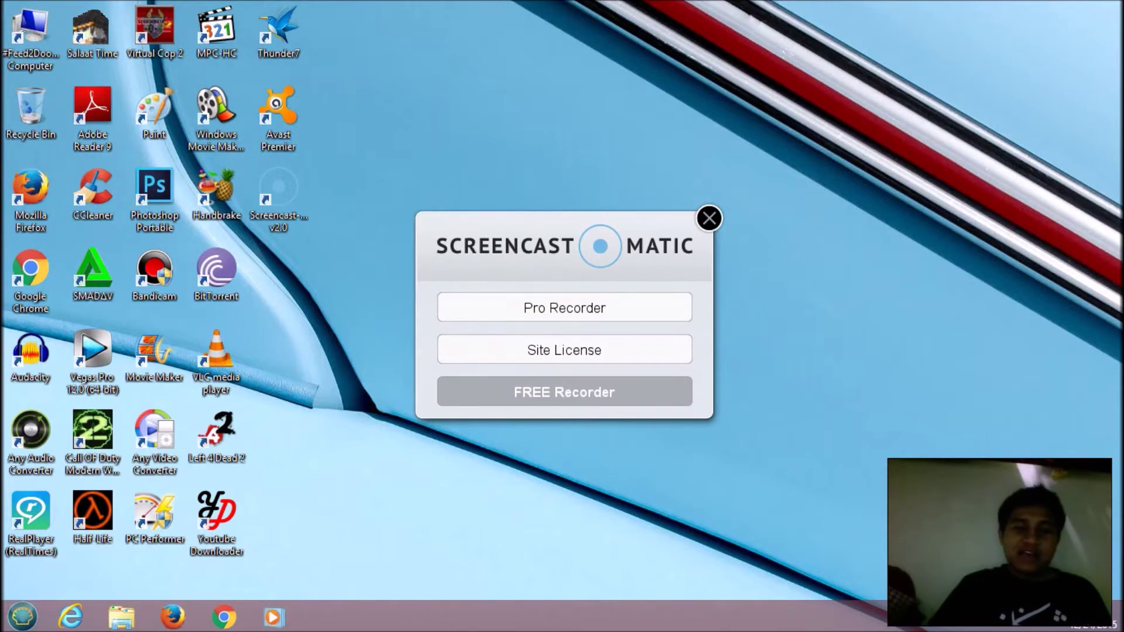
left_click(565, 392)
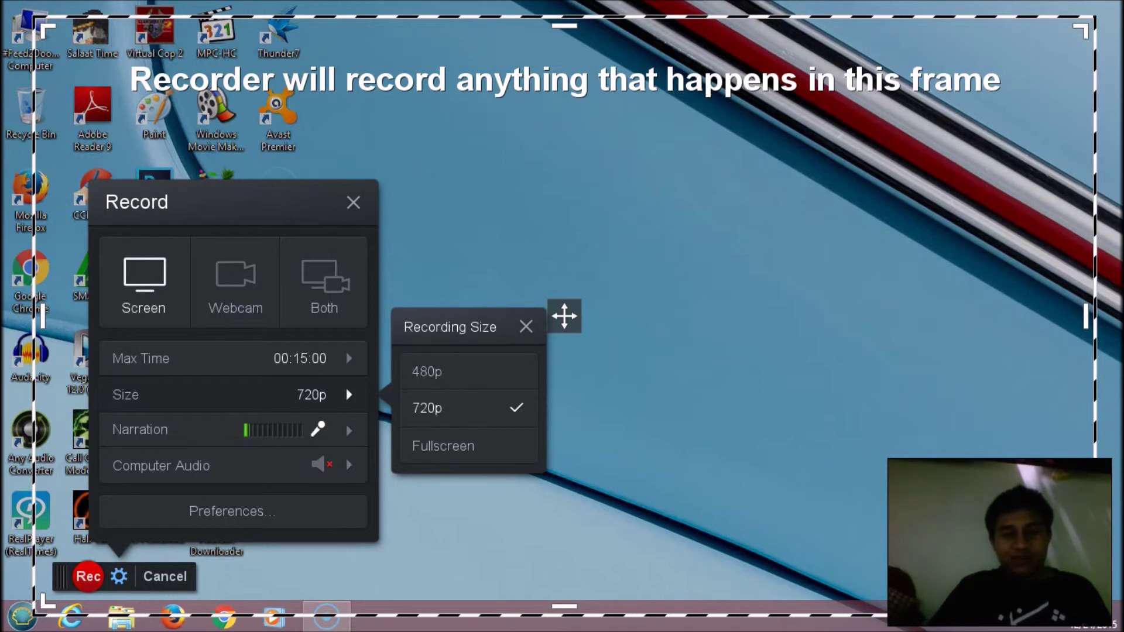
Dismiss the recording size choices and switch the recorder to Webcam mode at 854 x 480
key("Escape")
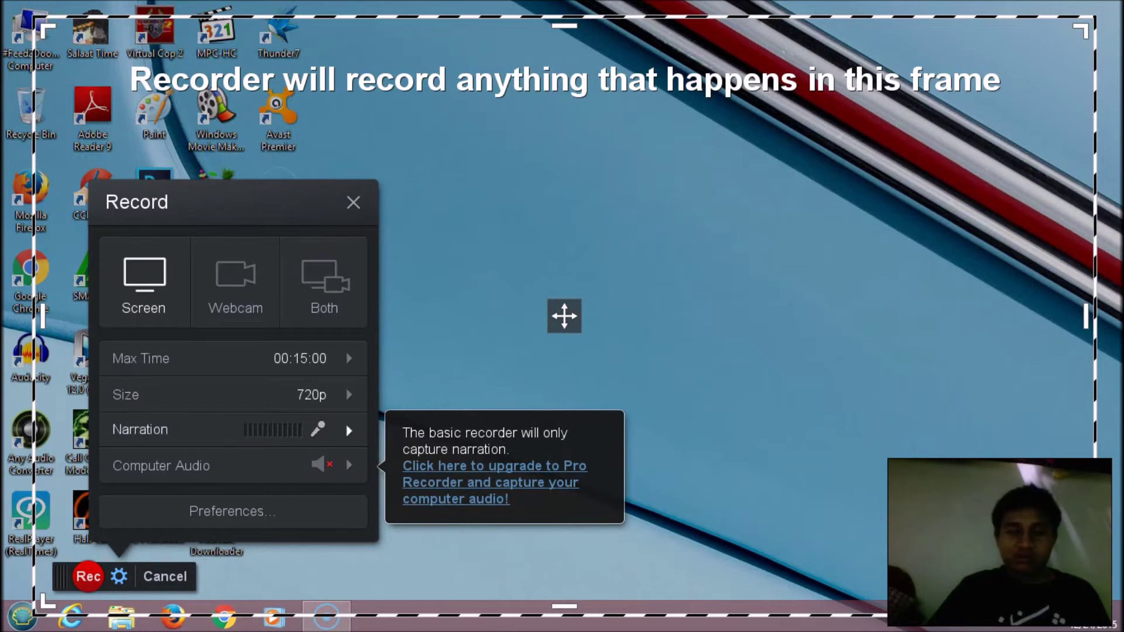
left_click(236, 276)
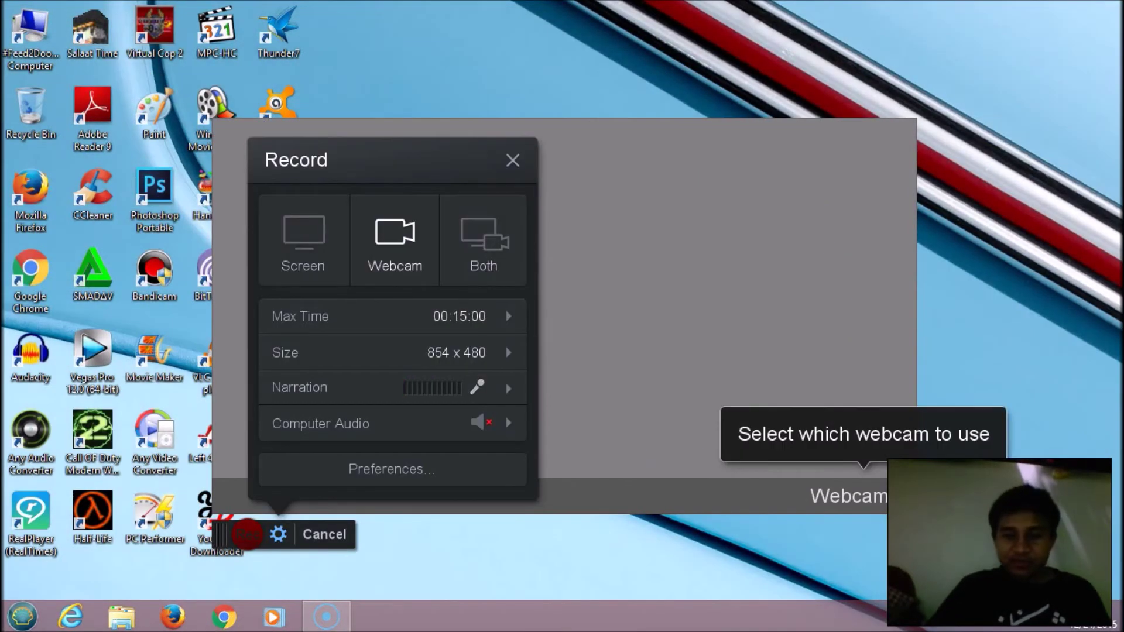
left_click(848, 495)
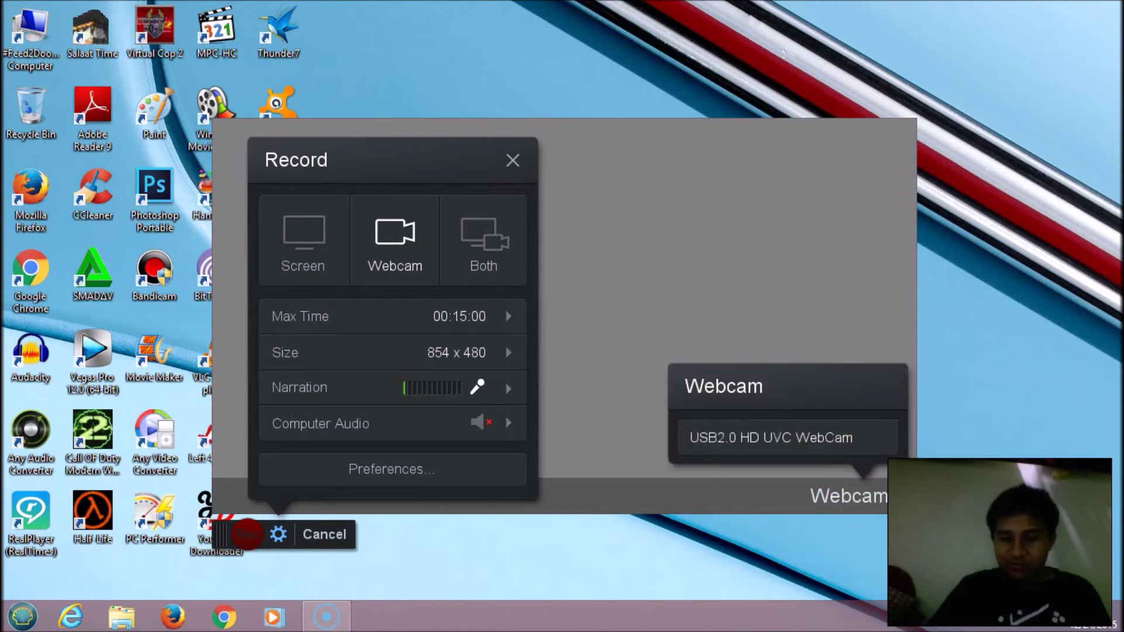
left_click(790, 437)
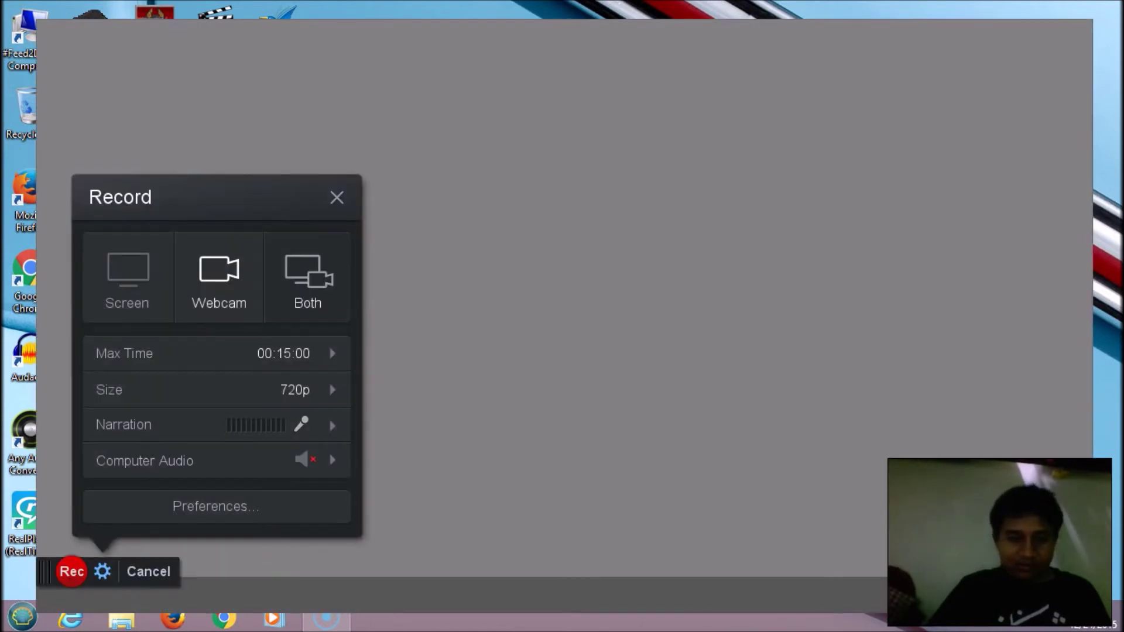
left_click(307, 277)
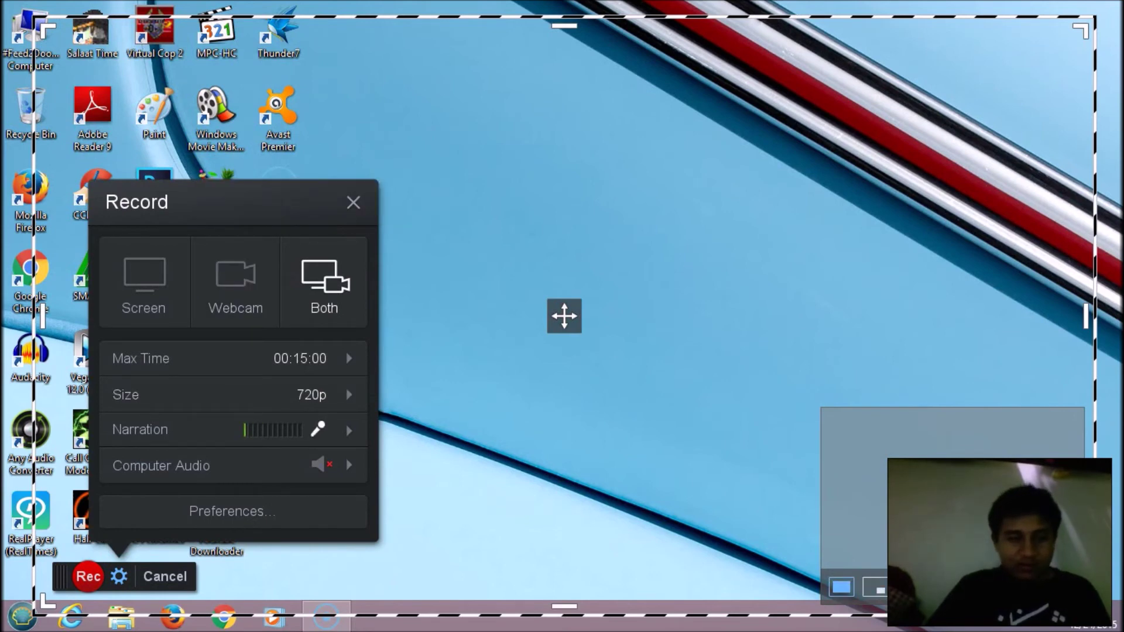
left_click(143, 282)
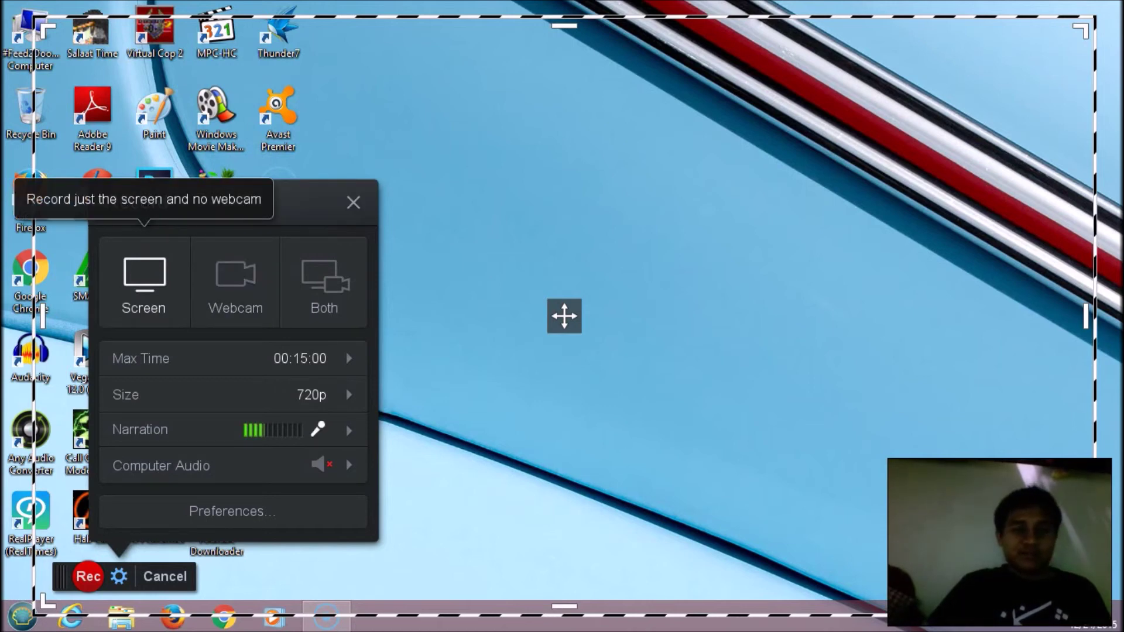
left_click(235, 281)
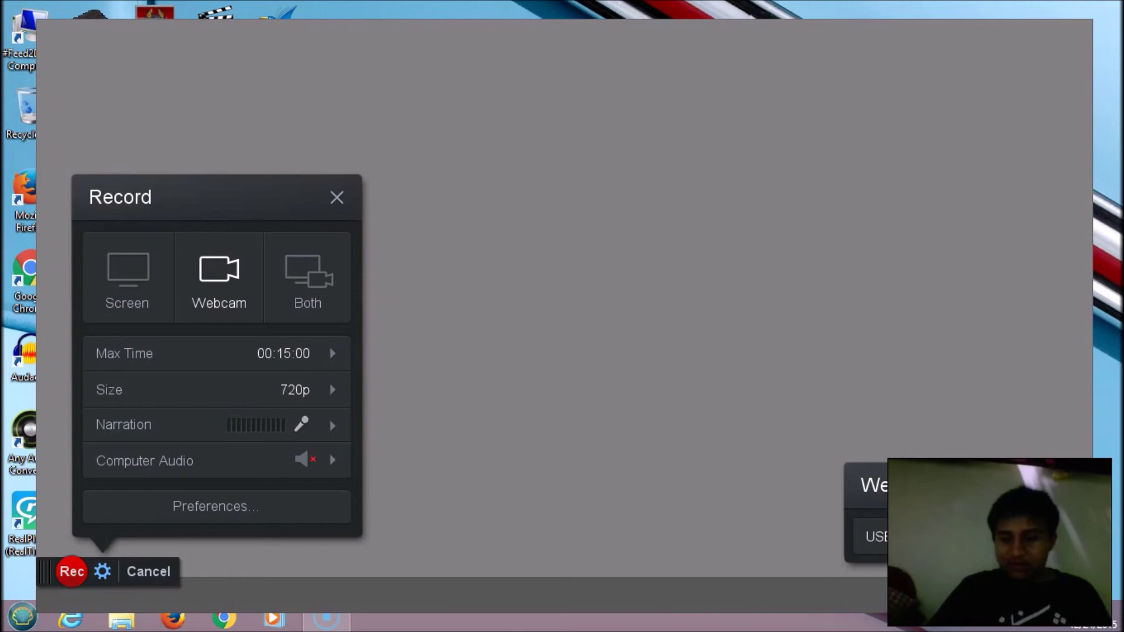
left_click(127, 277)
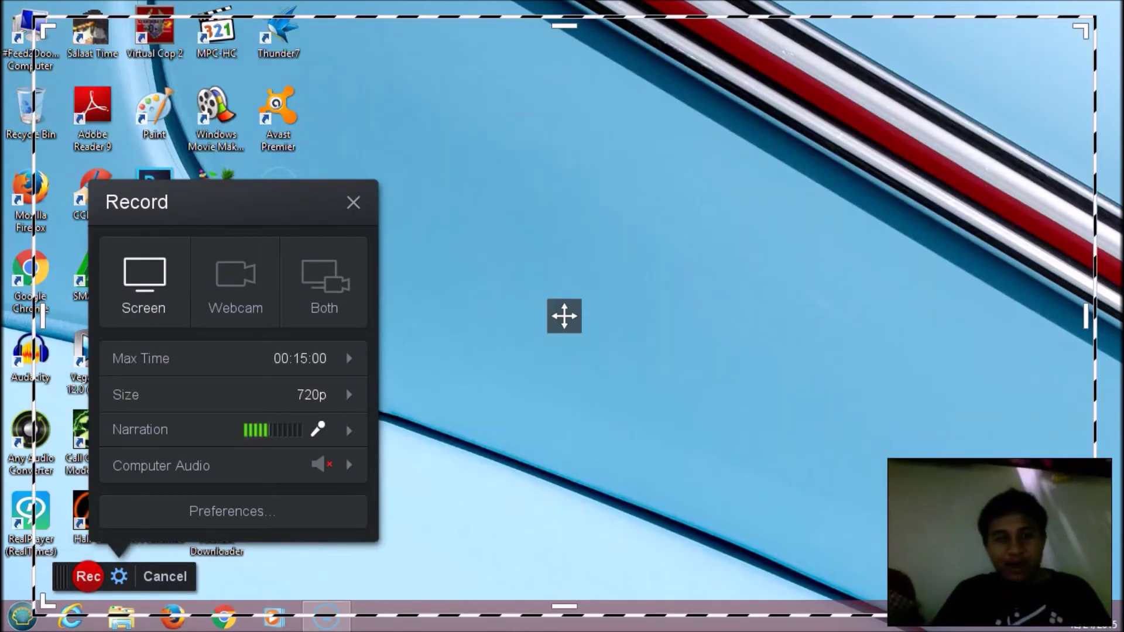
key("super")
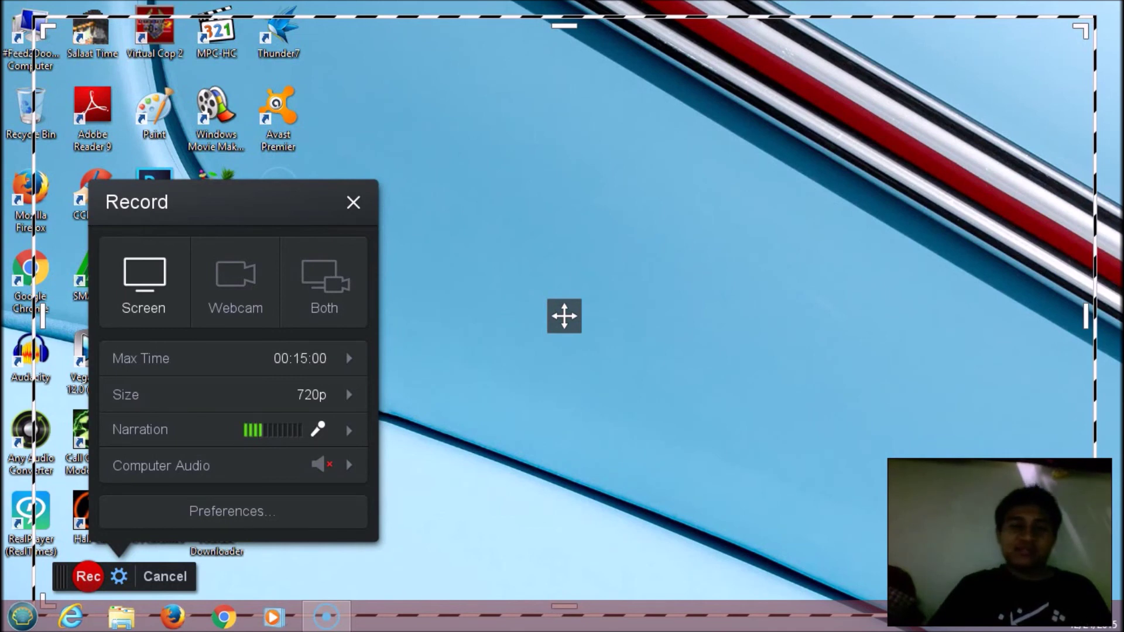
Close the Record settings panel, leaving the capture frame and Rec/Cancel bar ready
left_click(353, 202)
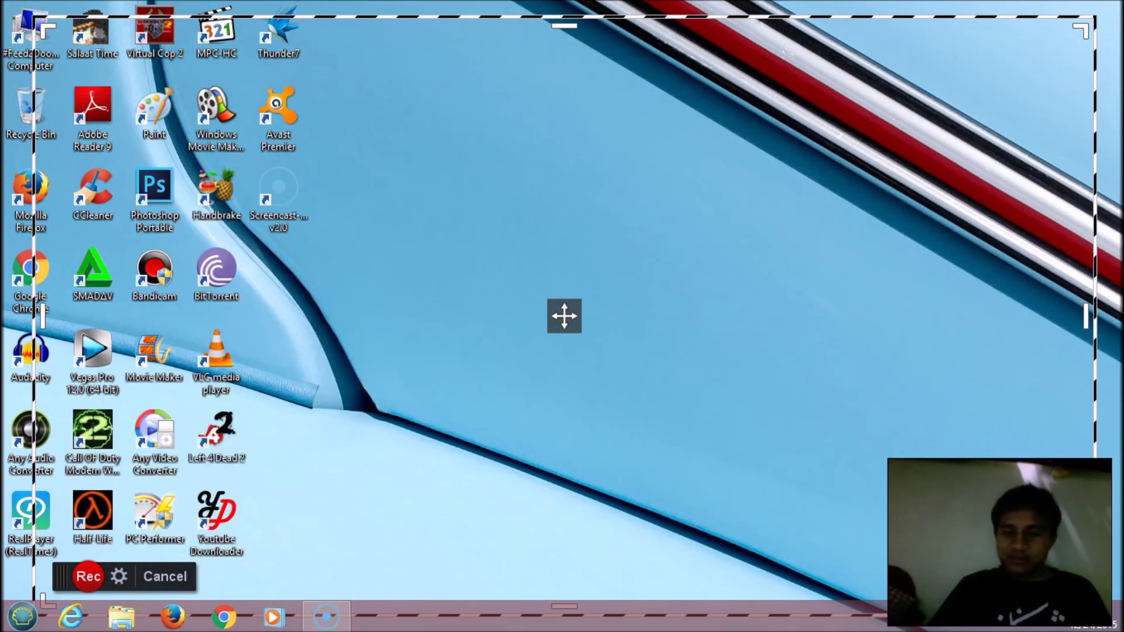